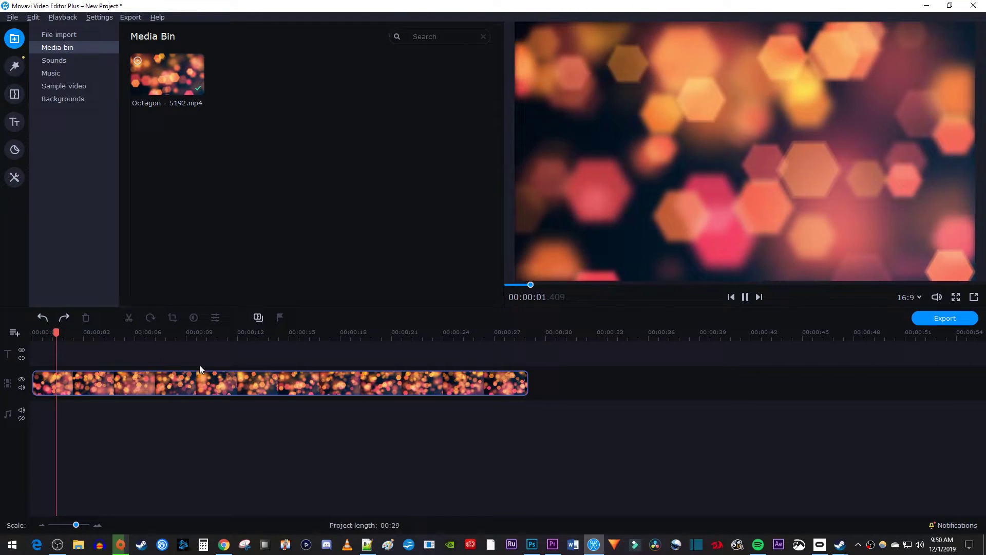
Step: Place a Simple text title above the bokeh clip and retitle it 'Video Editing in a Minute'
key(space)
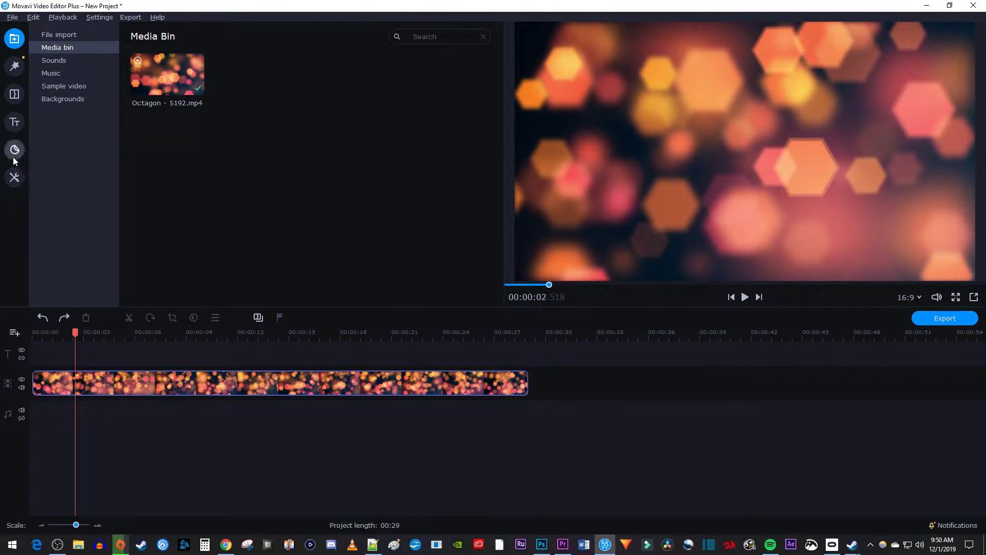
click(14, 123)
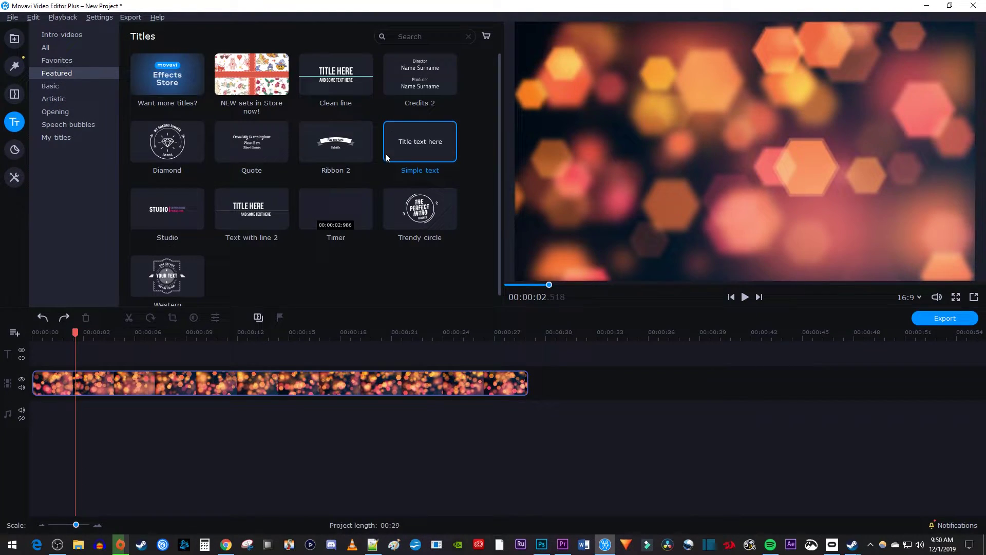
drag(422, 157, 82, 360)
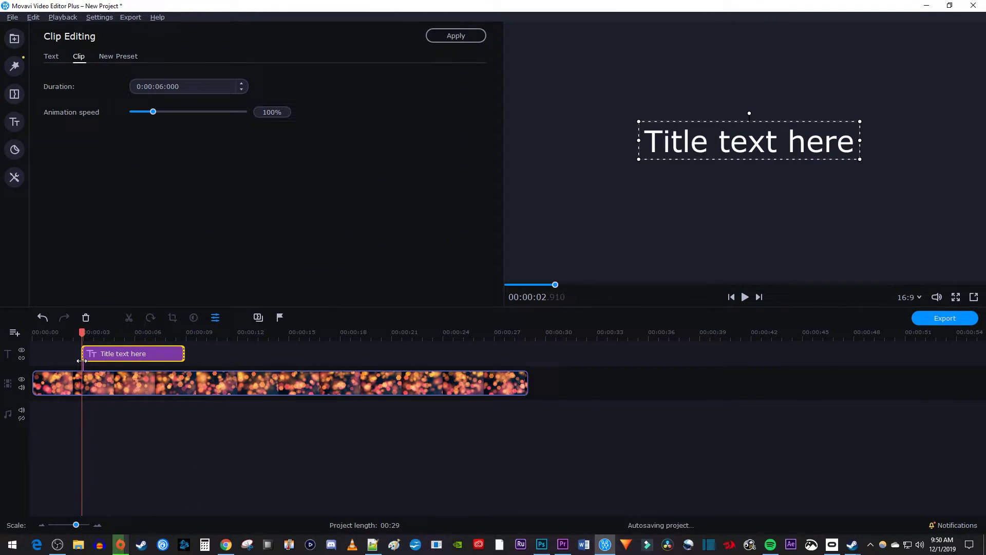
double_click(722, 146)
key(ctrl+a)
text(Video Editing in a Minute)
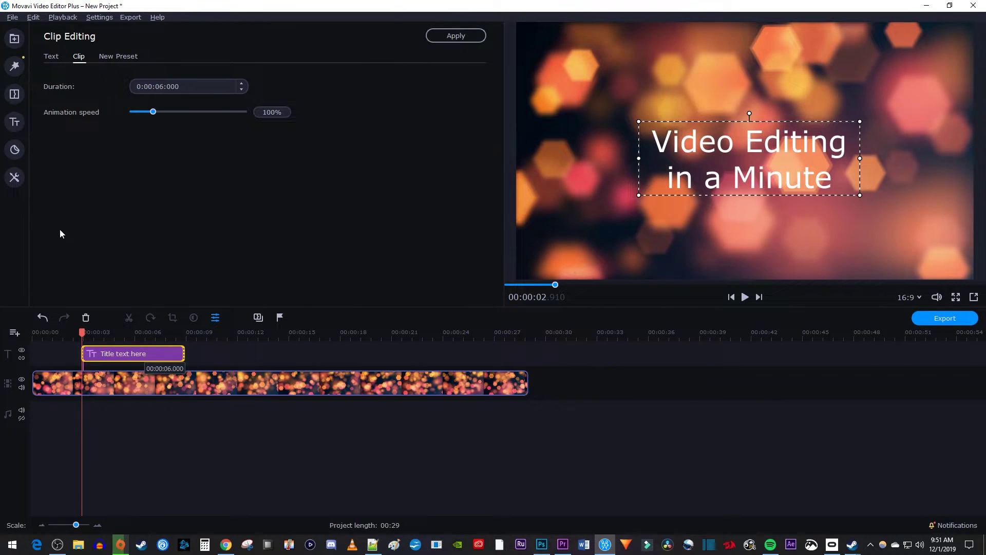
Step: Open the Animation tool under Video Editing to reach the Fade in / Fade out presets
click(14, 178)
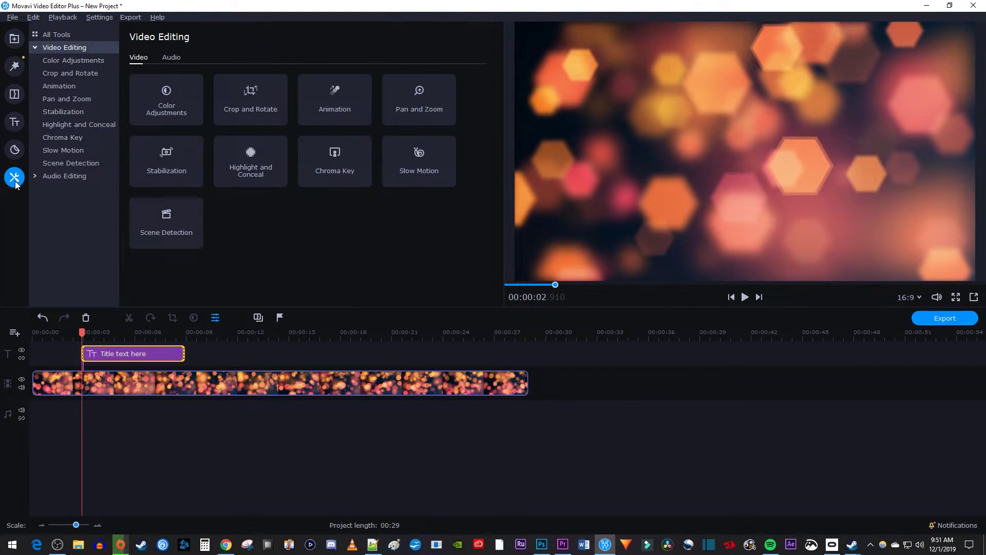
click(69, 86)
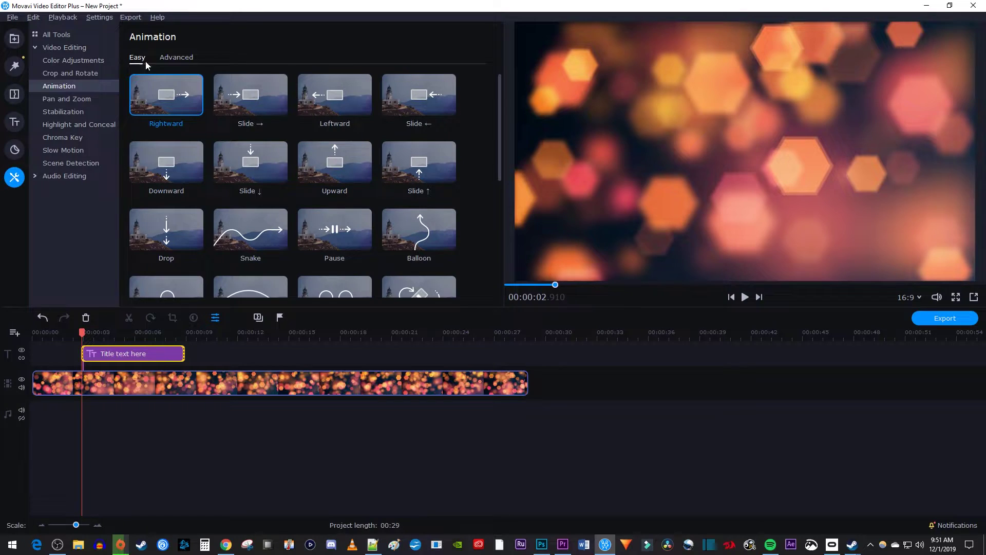
scroll(379, 182, down, 2)
scroll(379, 182, down, 1)
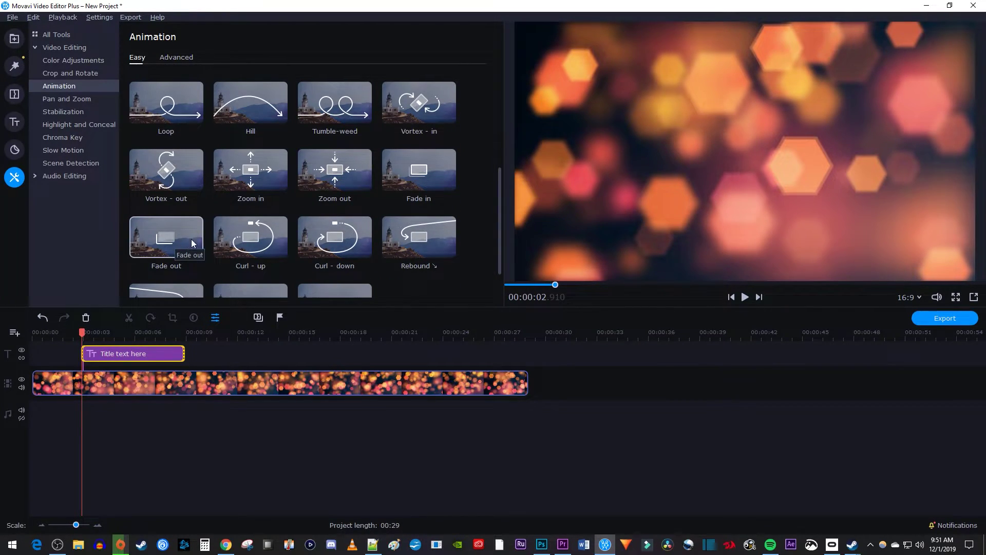
Step: Apply Fade in and Fade out to the title clip, then preview from about 3 seconds
drag(435, 178, 105, 356)
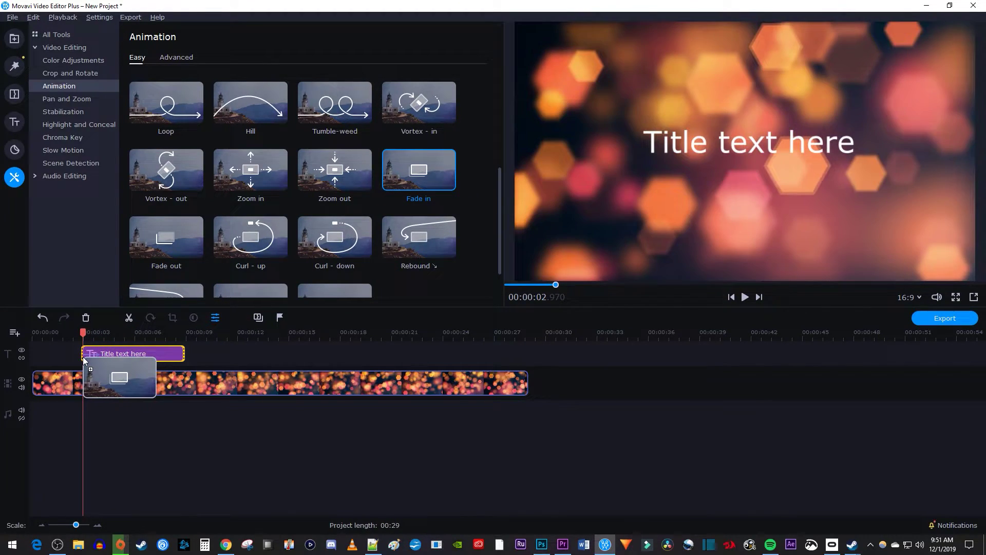
drag(174, 229, 170, 358)
click(87, 331)
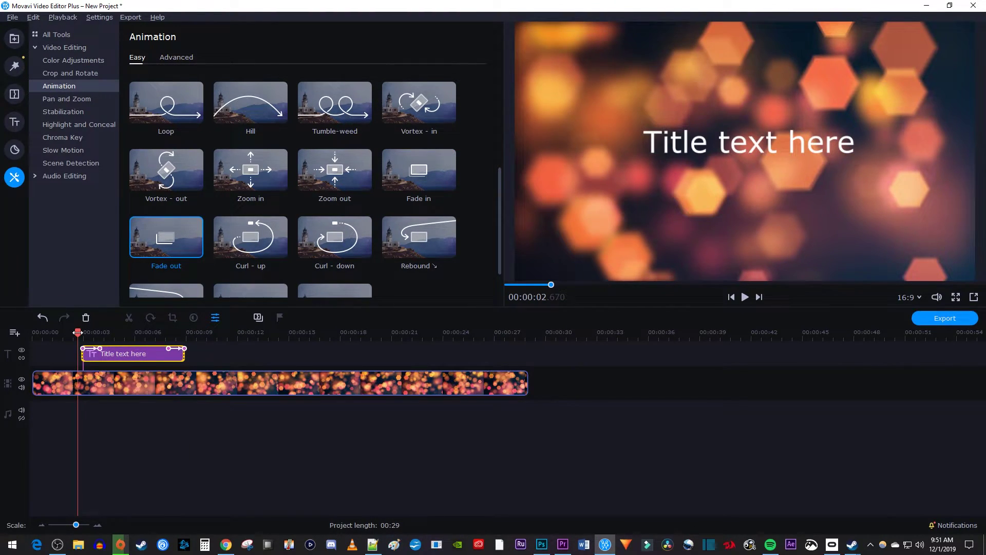
key(space)
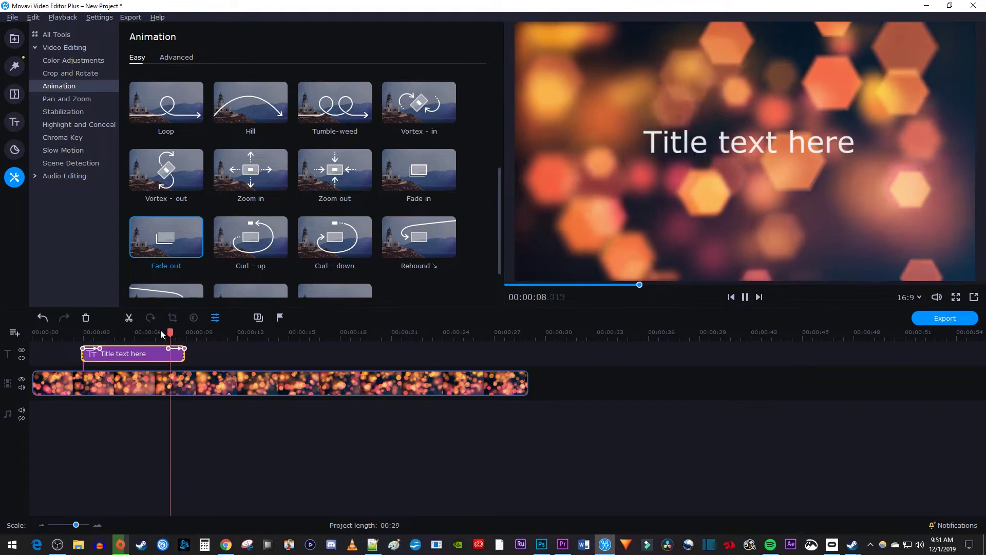
key(space)
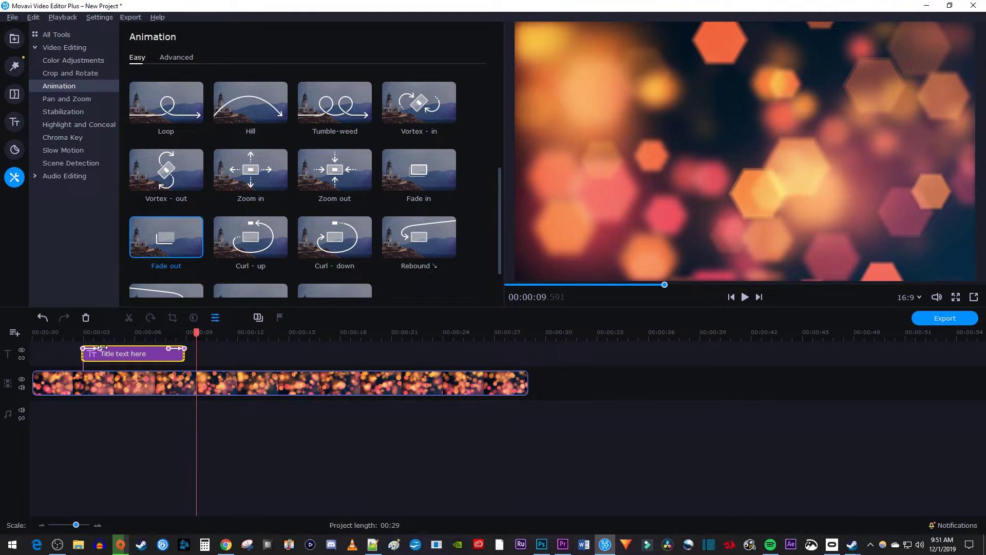
drag(98, 352, 120, 349)
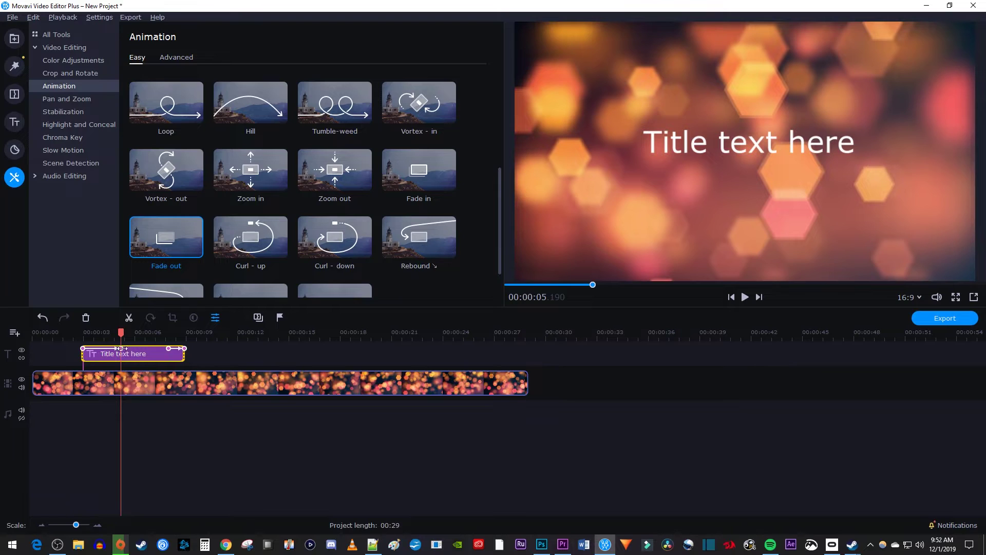
drag(121, 348, 155, 349)
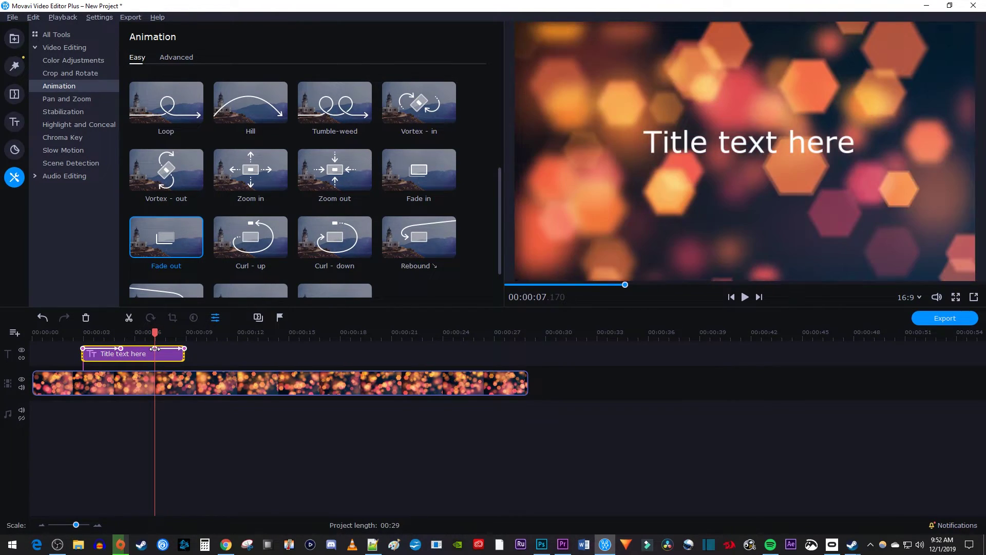
click(82, 332)
key(space)
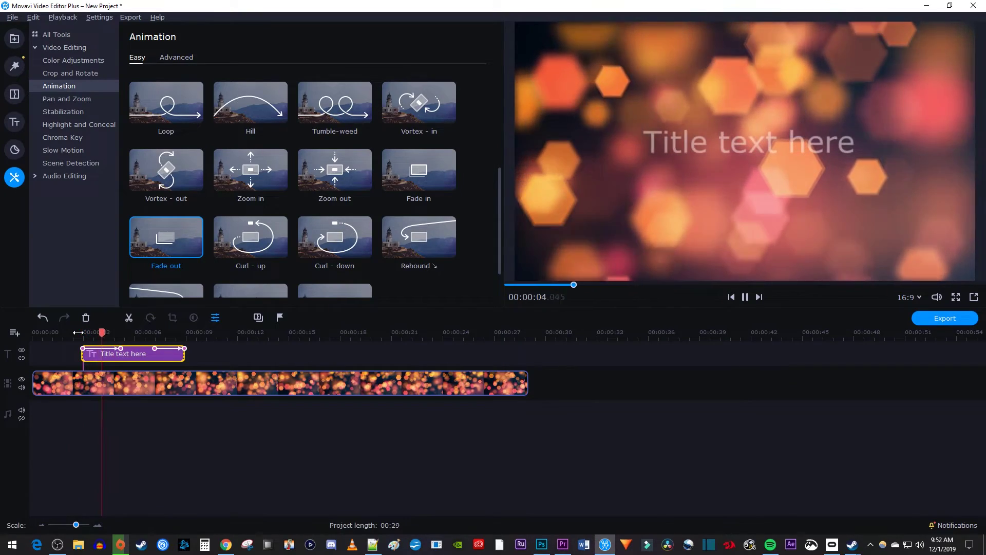